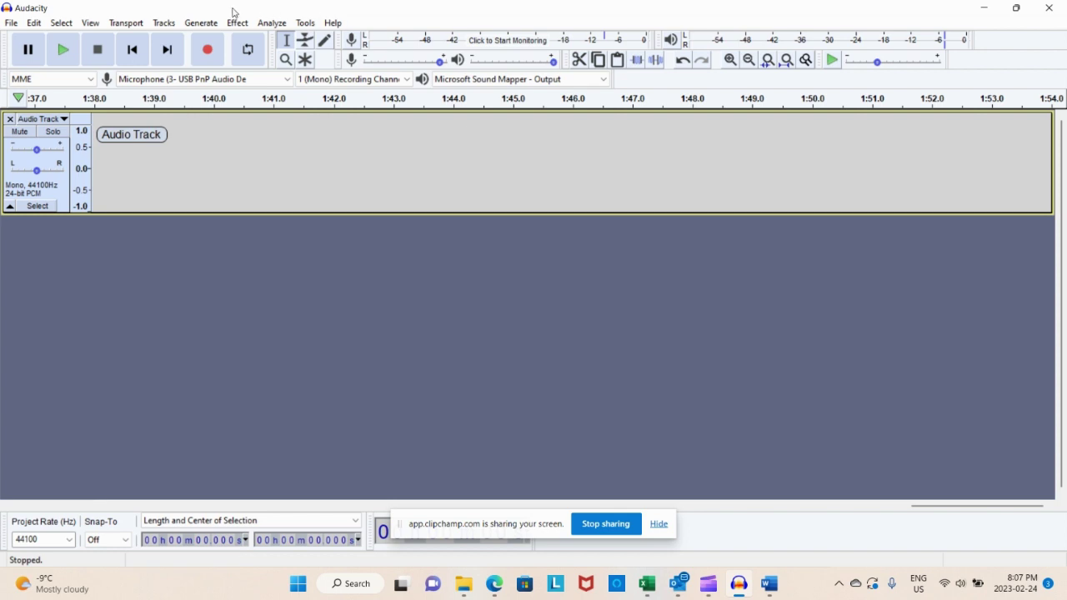
Review the installed plug-ins, browse the available effects, then return to the empty track.
{"action": "left_click", "coordinate": [272, 23]}
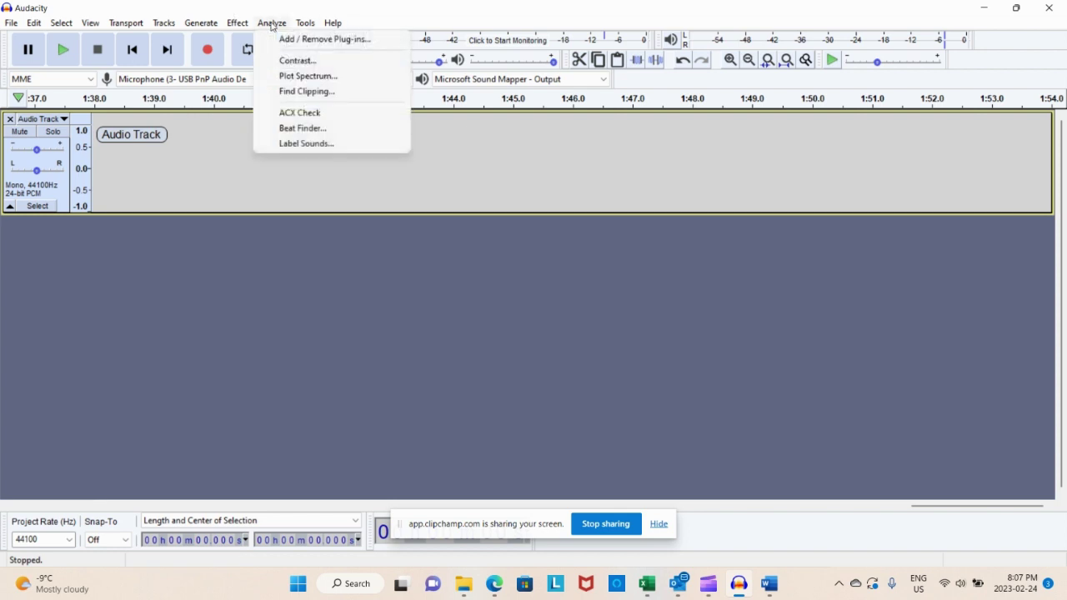
{"action": "left_click", "coordinate": [322, 39]}
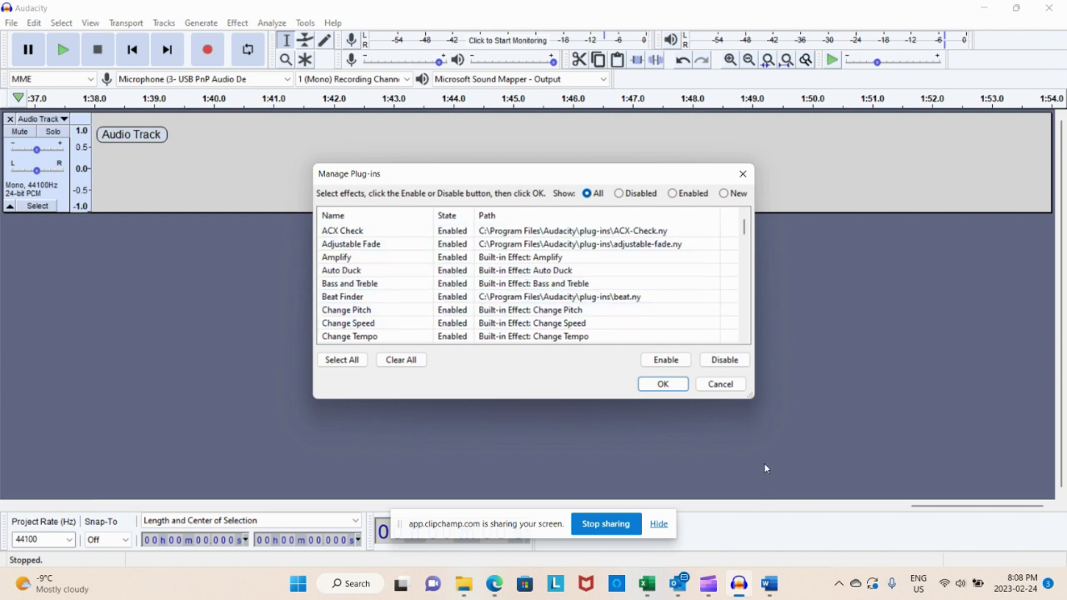
{"action": "left_click", "coordinate": [651, 386]}
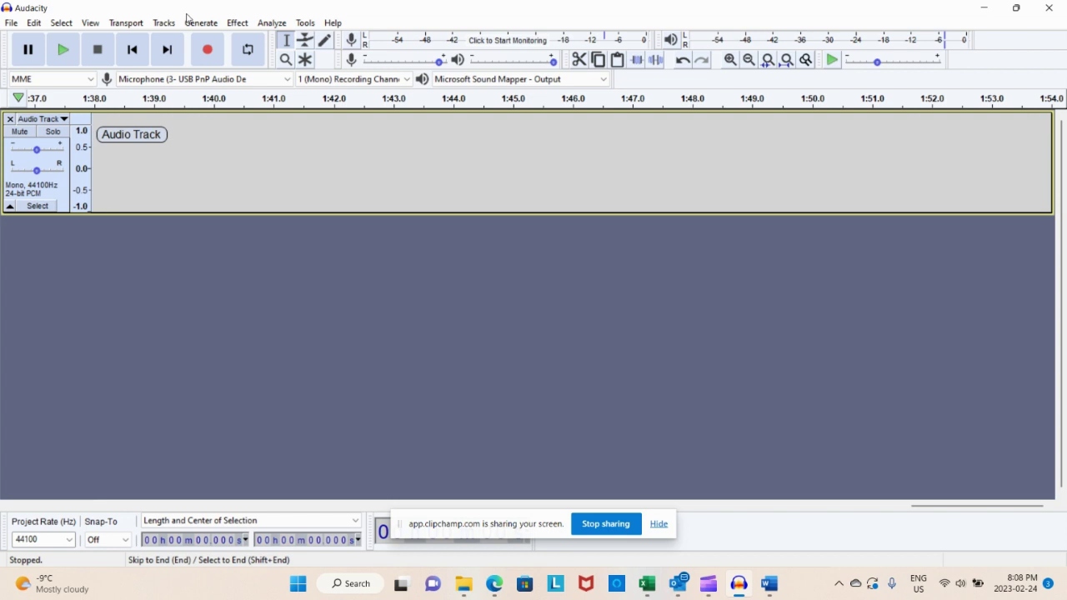
{"action": "left_click", "coordinate": [237, 24]}
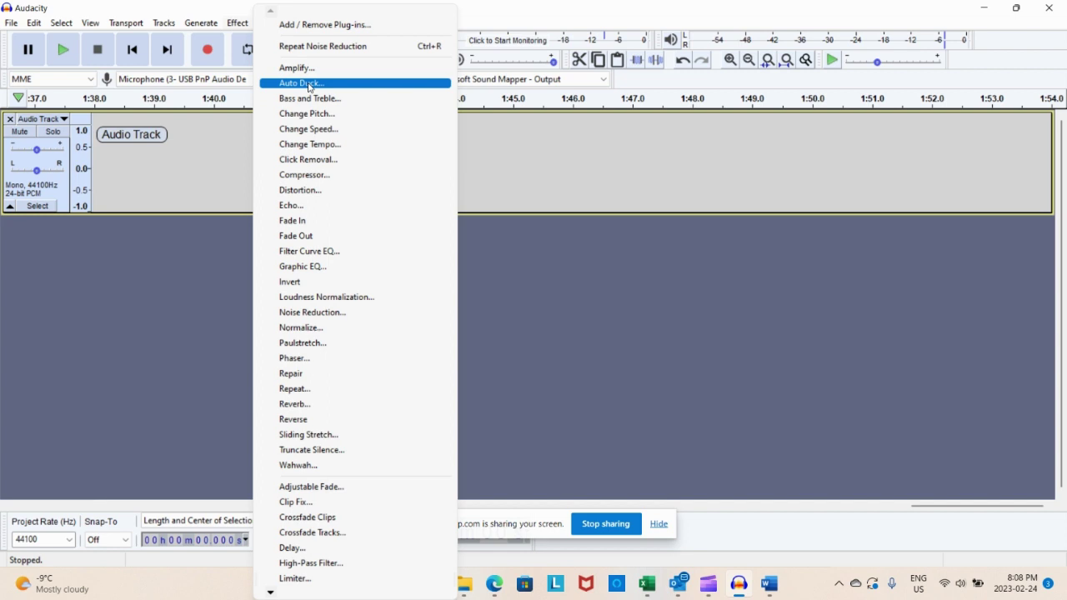
{"action": "left_click", "coordinate": [586, 207]}
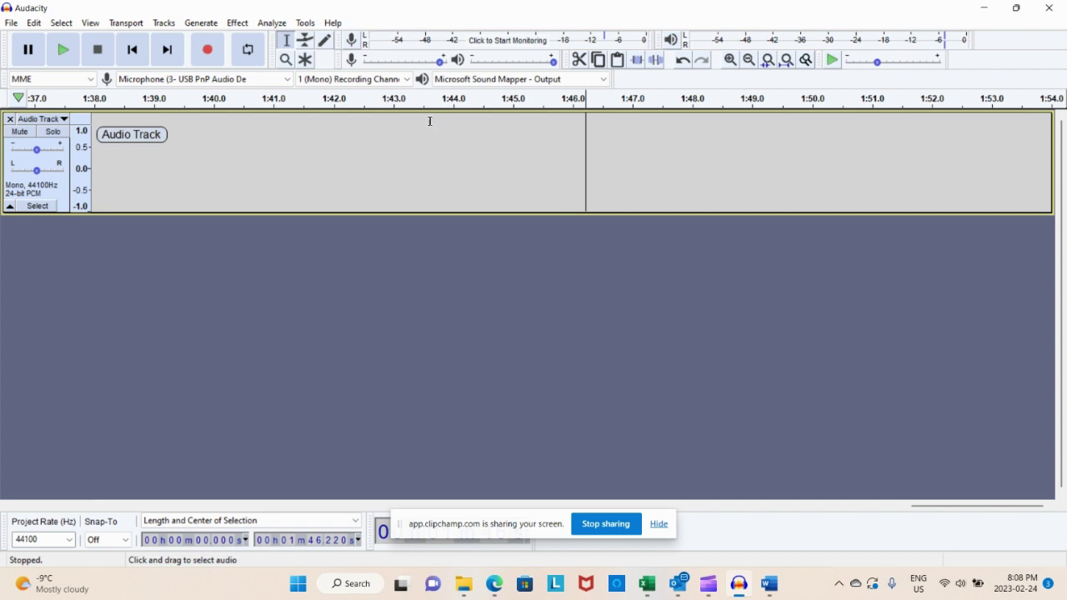
Record a spoken test take of about 2 minutes 17 seconds from the track's start.
{"action": "left_click", "coordinate": [90, 117]}
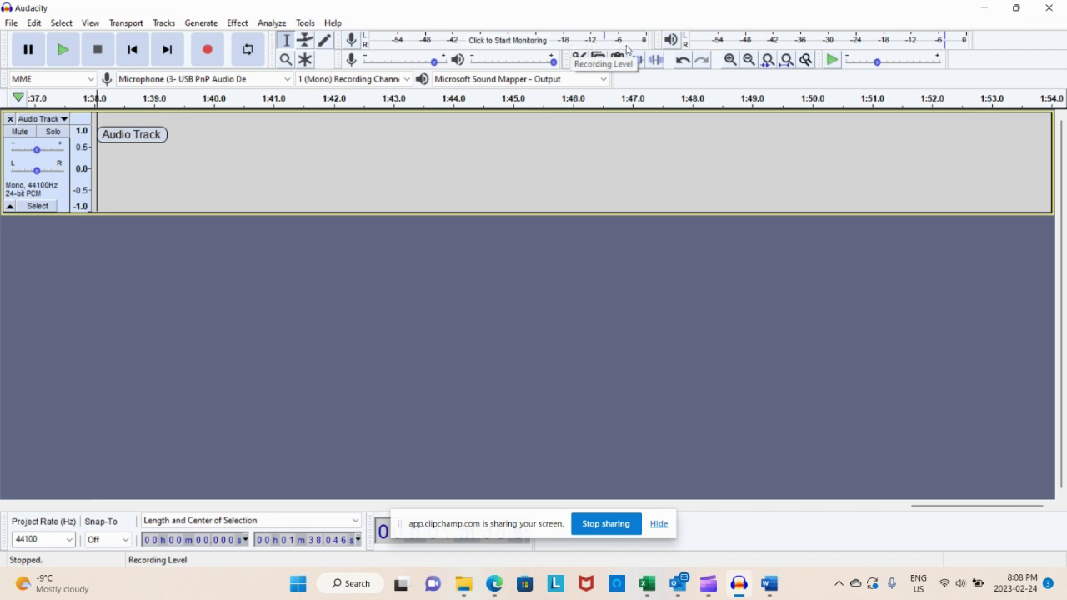
{"action": "left_click", "coordinate": [215, 56]}
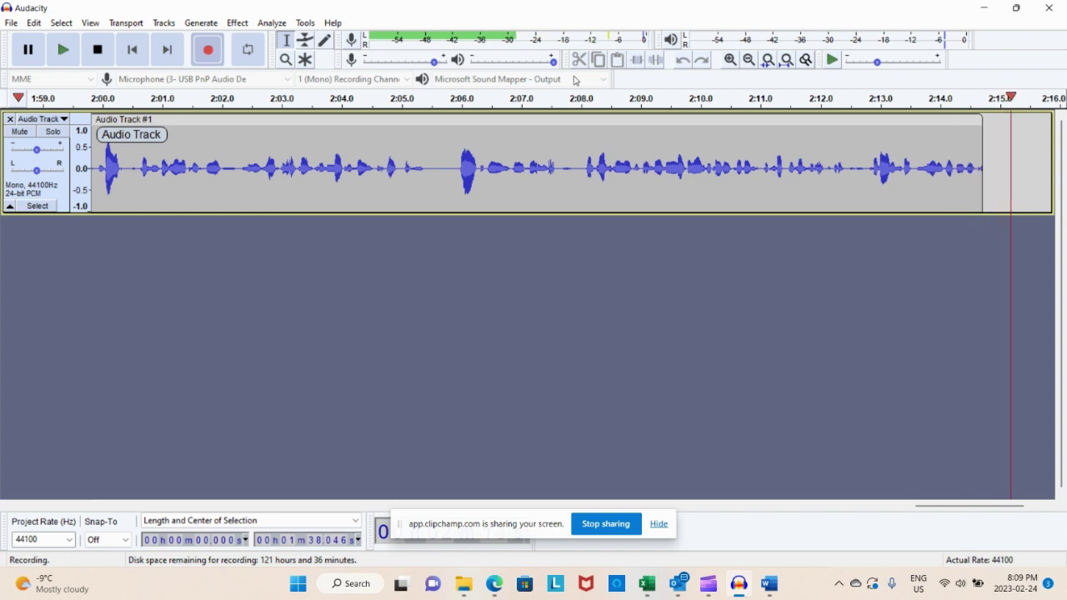
{"action": "left_click", "coordinate": [105, 49]}
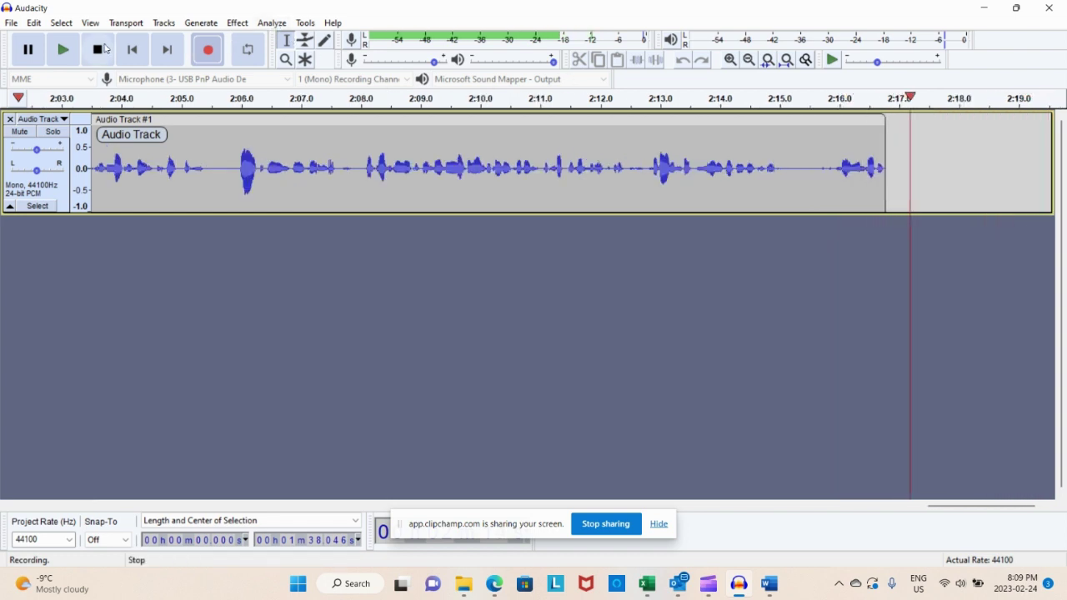
{"action": "left_click", "coordinate": [106, 49]}
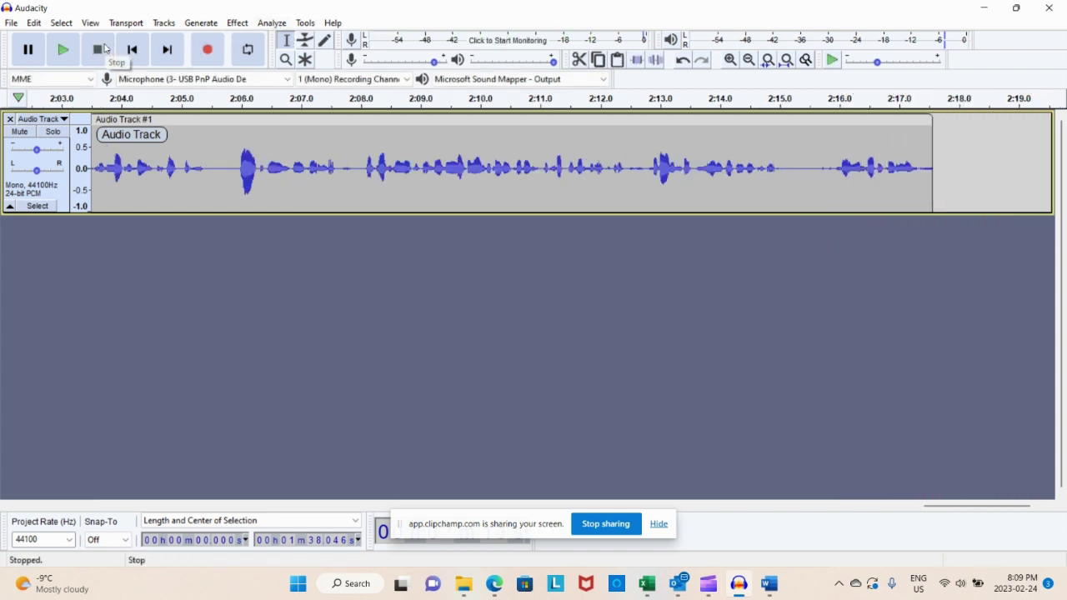
Select the entire test recording and delete it.
{"action": "key", "text": "ctrl+a"}
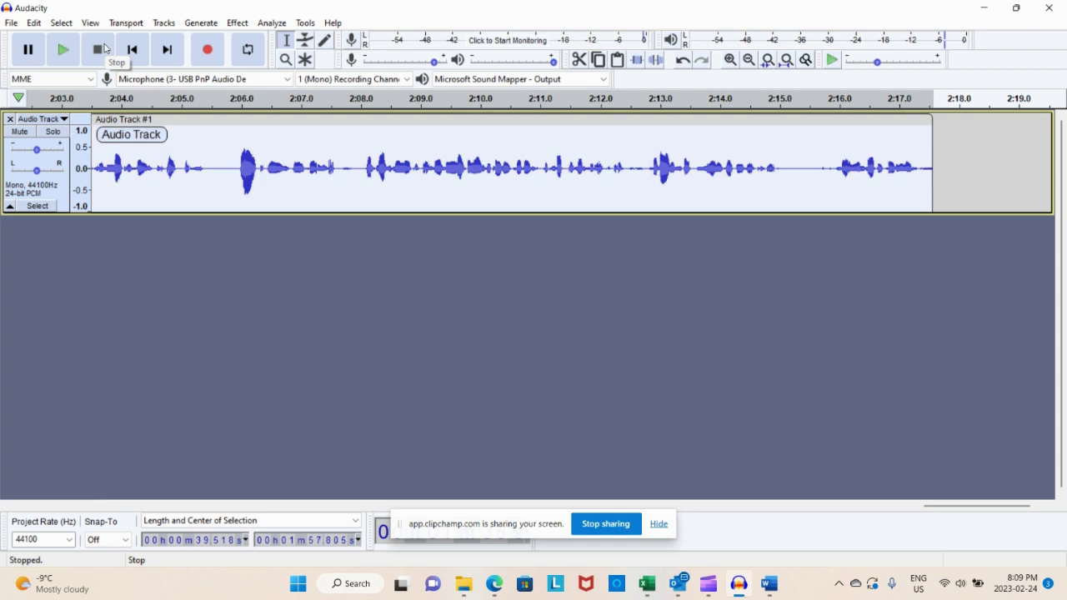
{"action": "key", "text": "Delete"}
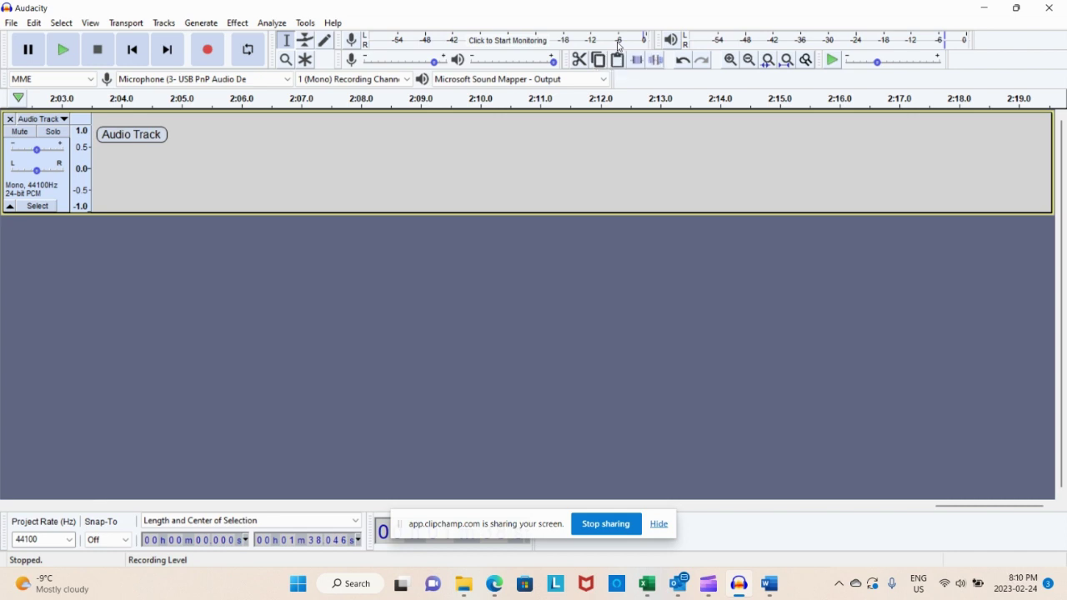
{"action": "left_click", "coordinate": [237, 23]}
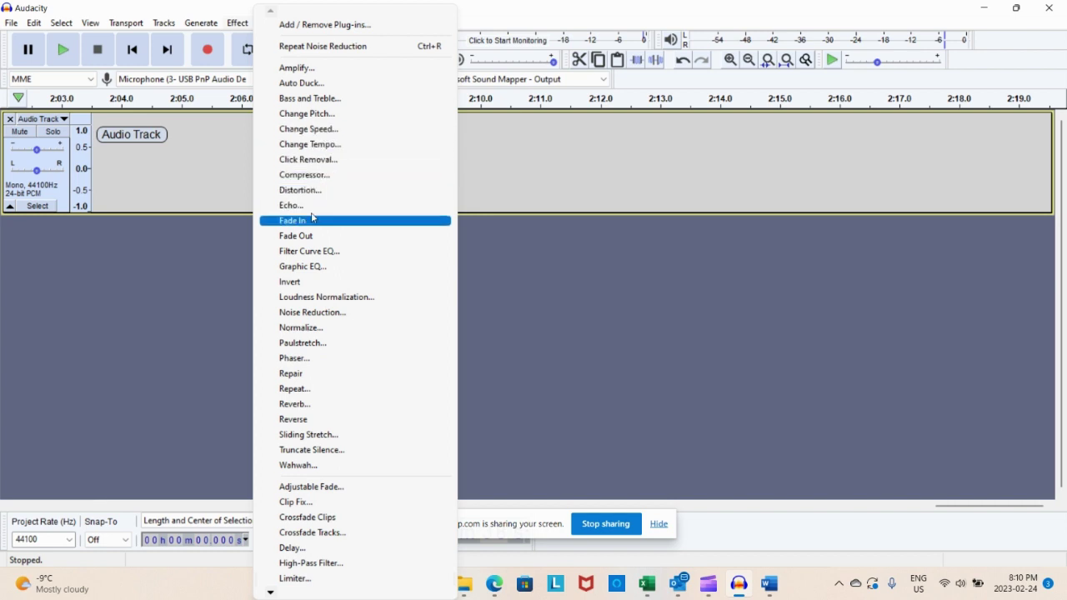
{"action": "left_click", "coordinate": [320, 191]}
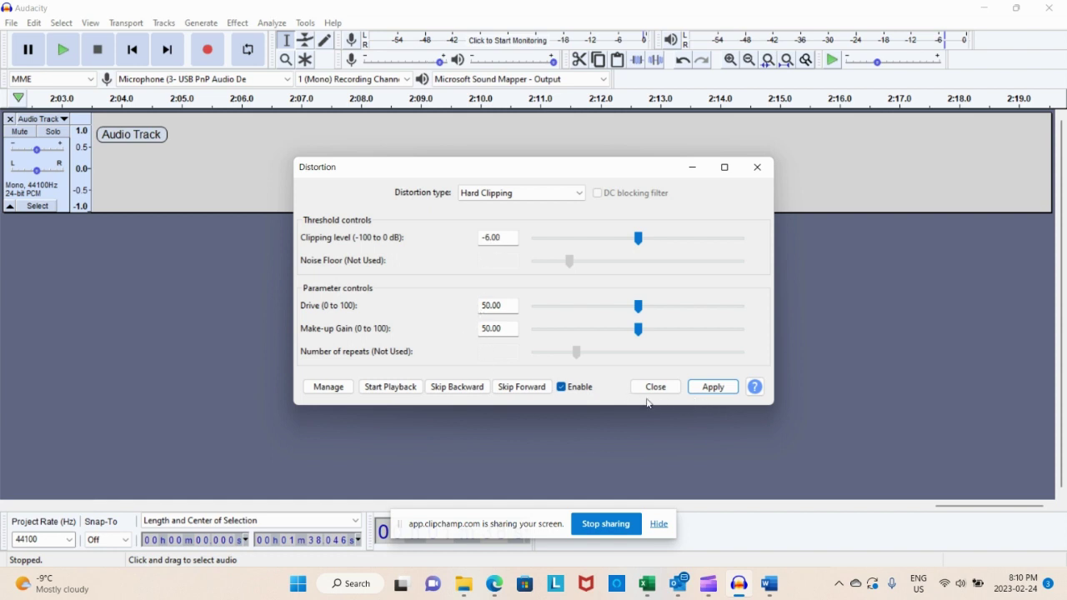
{"action": "left_click", "coordinate": [754, 171]}
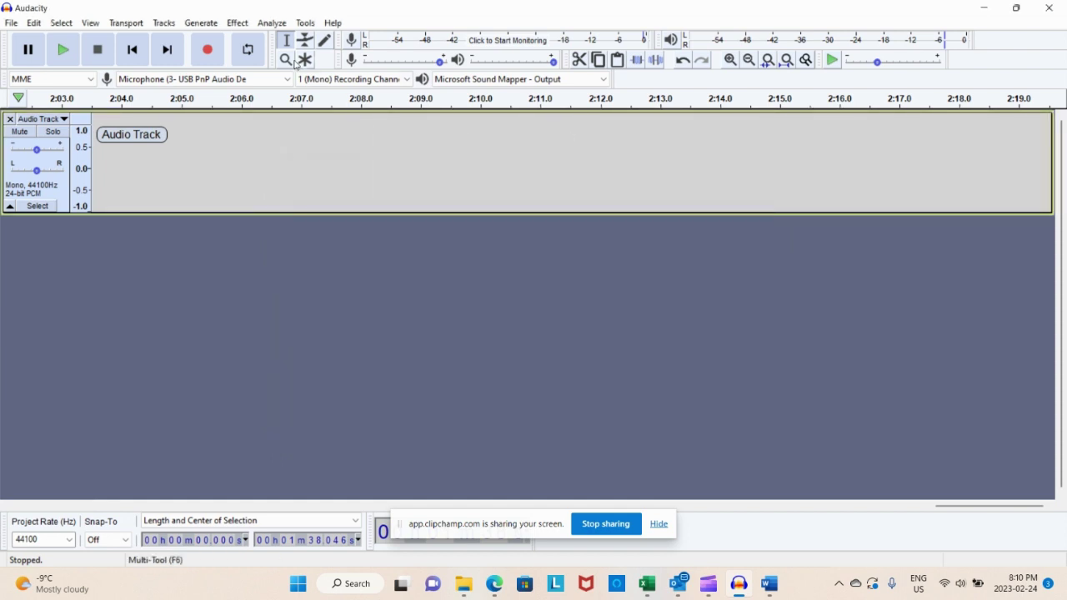
{"action": "left_click", "coordinate": [236, 25]}
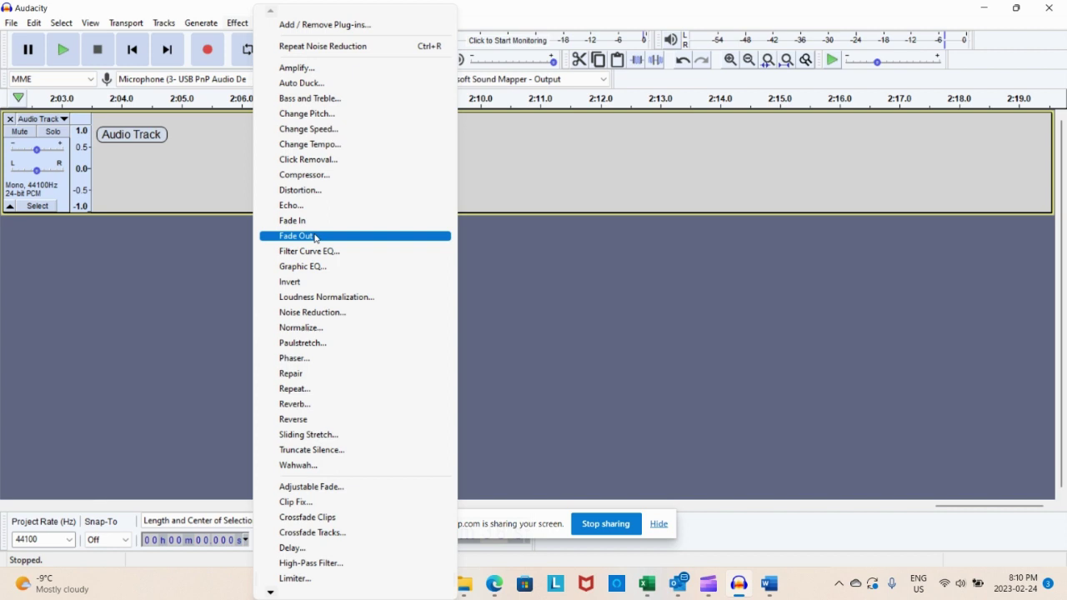
{"action": "left_click", "coordinate": [326, 299]}
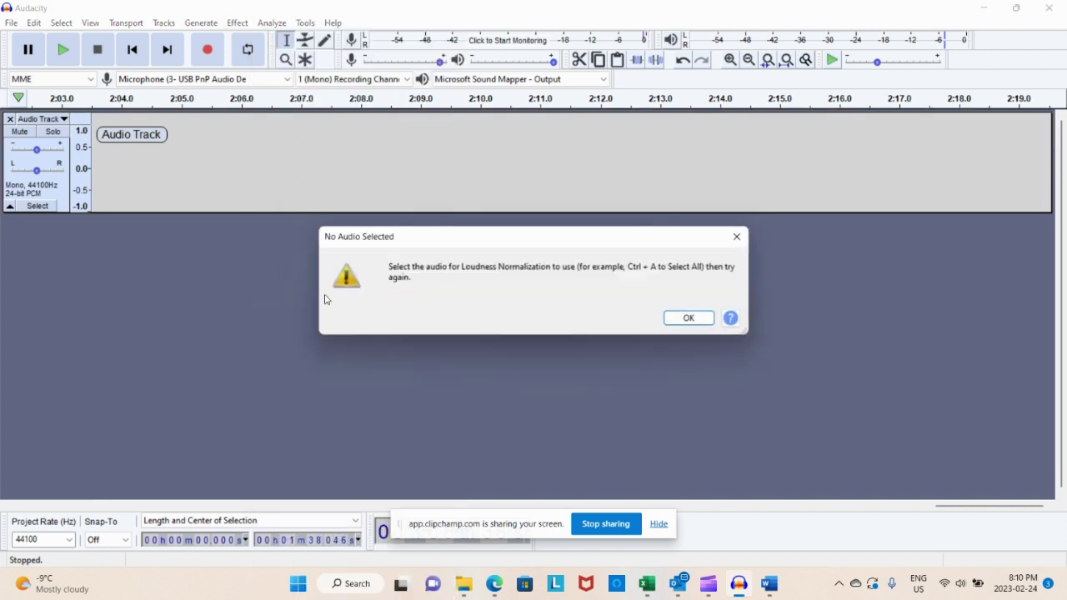
{"action": "left_click", "coordinate": [692, 318]}
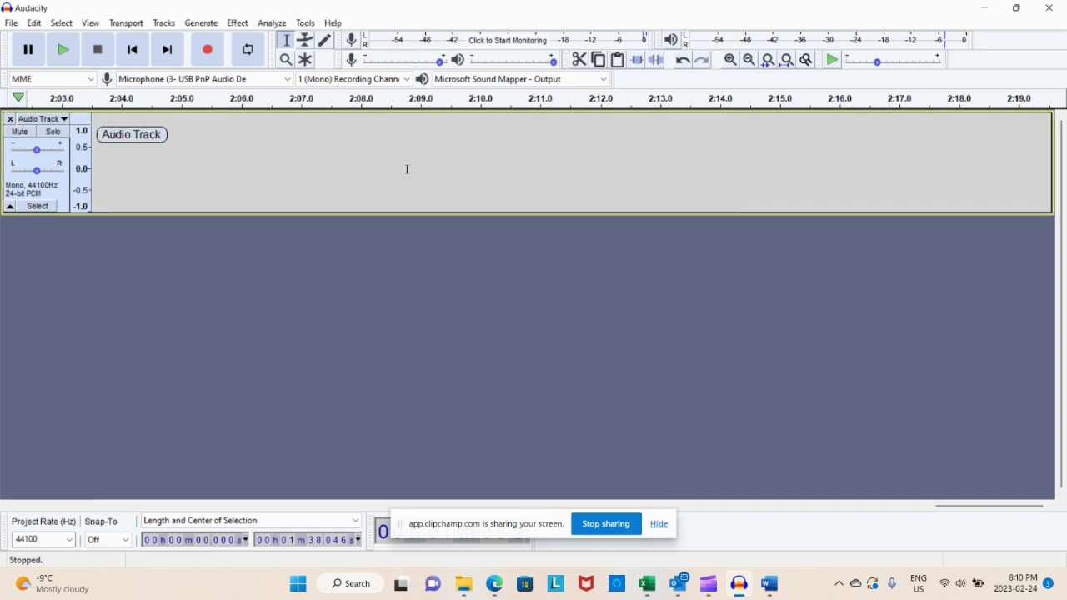
Record a new voice clip and select the stretch from about 1:38.7 to 1:44.0.
{"action": "left_click", "coordinate": [215, 54]}
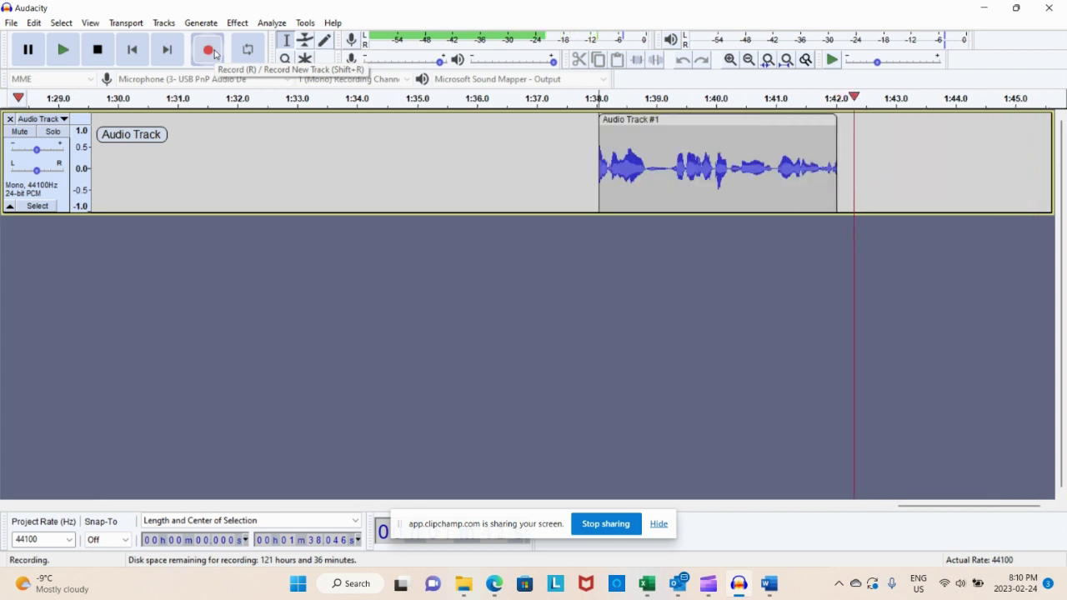
{"action": "left_click", "coordinate": [96, 50]}
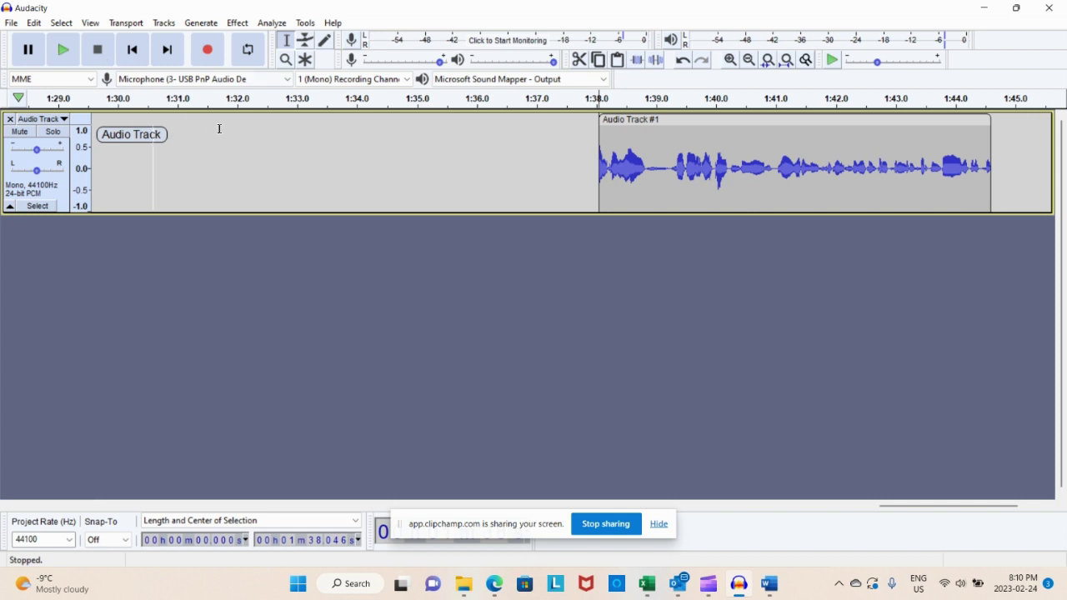
{"action": "left_click_drag", "start_coordinate": [954, 147], "coordinate": [616, 158]}
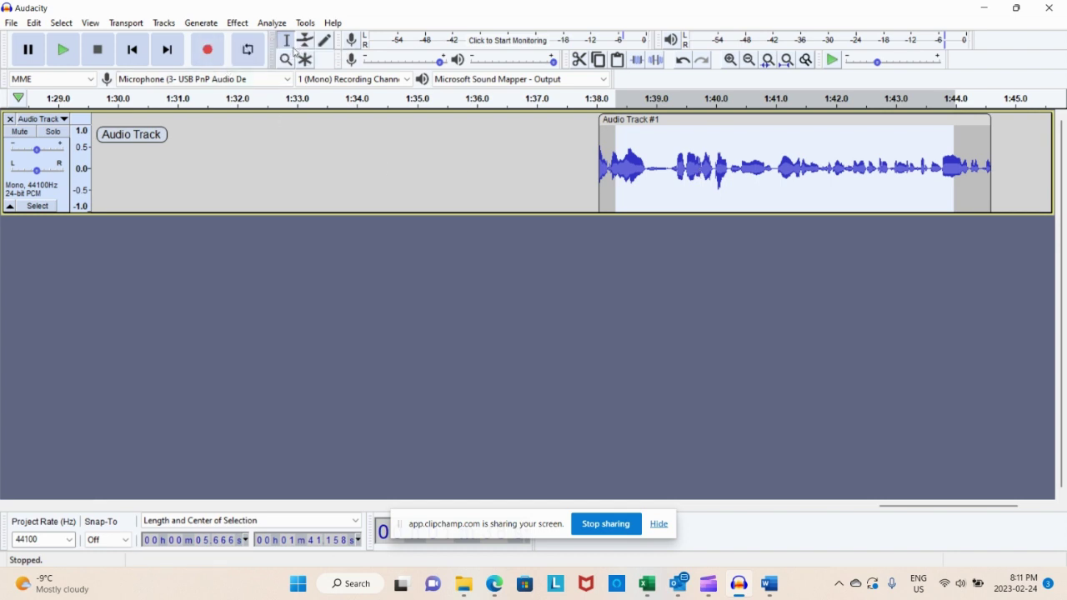
{"action": "left_click", "coordinate": [237, 23]}
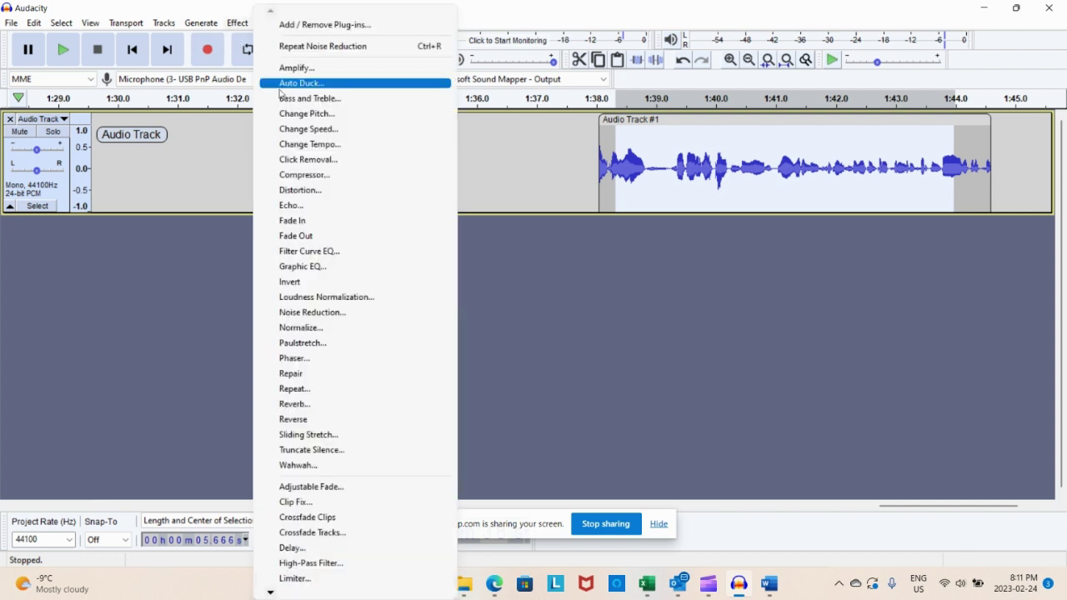
Review Loudness Normalization set to RMS -18.0 dB, then cancel without applying it.
{"action": "left_click", "coordinate": [286, 298]}
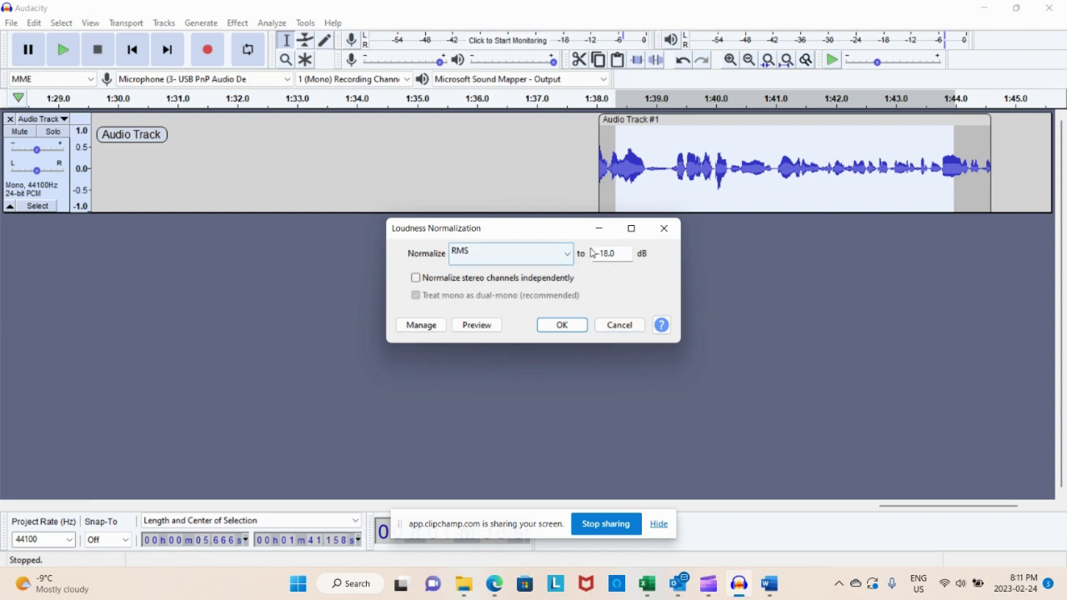
{"action": "left_click", "coordinate": [621, 325]}
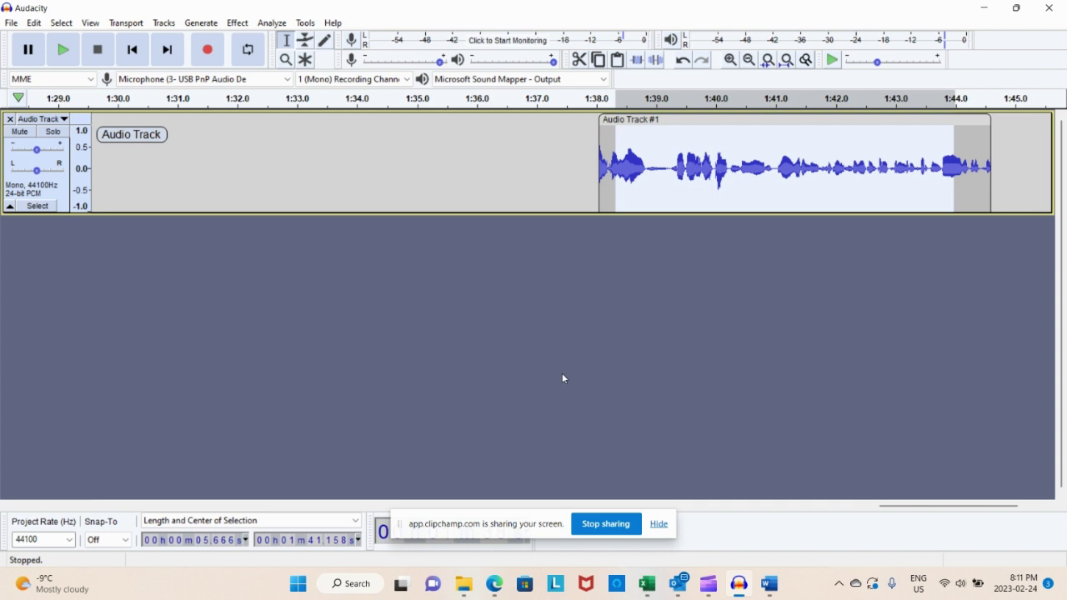
{"action": "left_click", "coordinate": [236, 23]}
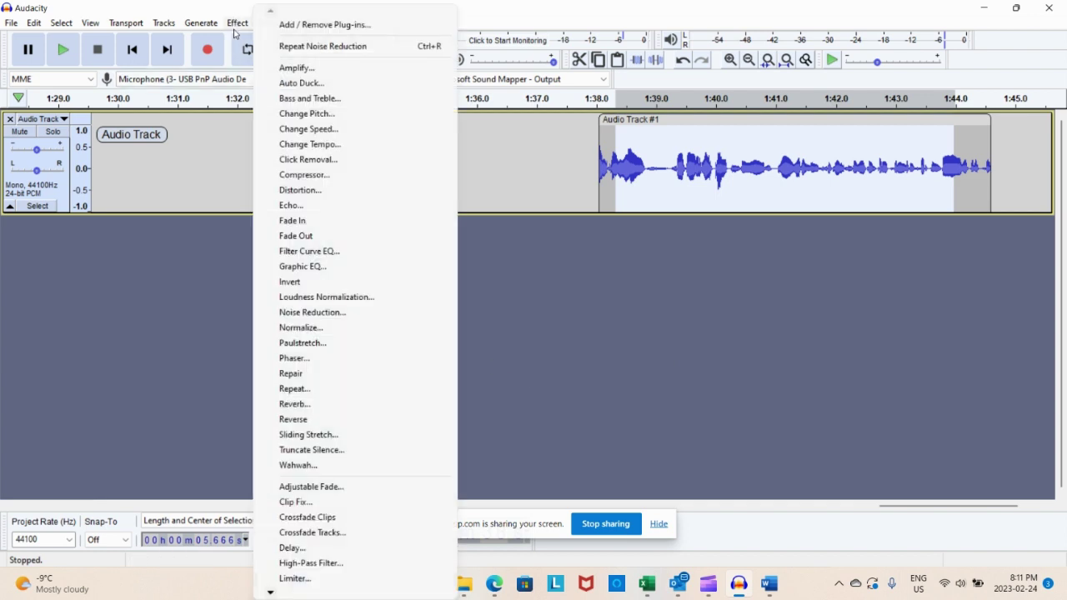
{"action": "left_click", "coordinate": [307, 313]}
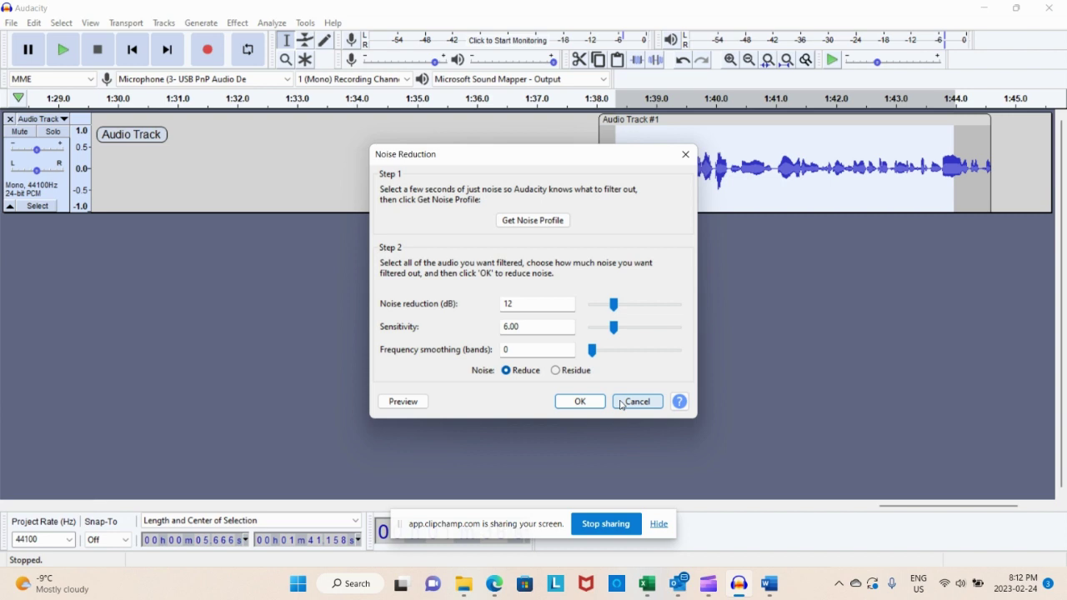
{"action": "left_click", "coordinate": [621, 405]}
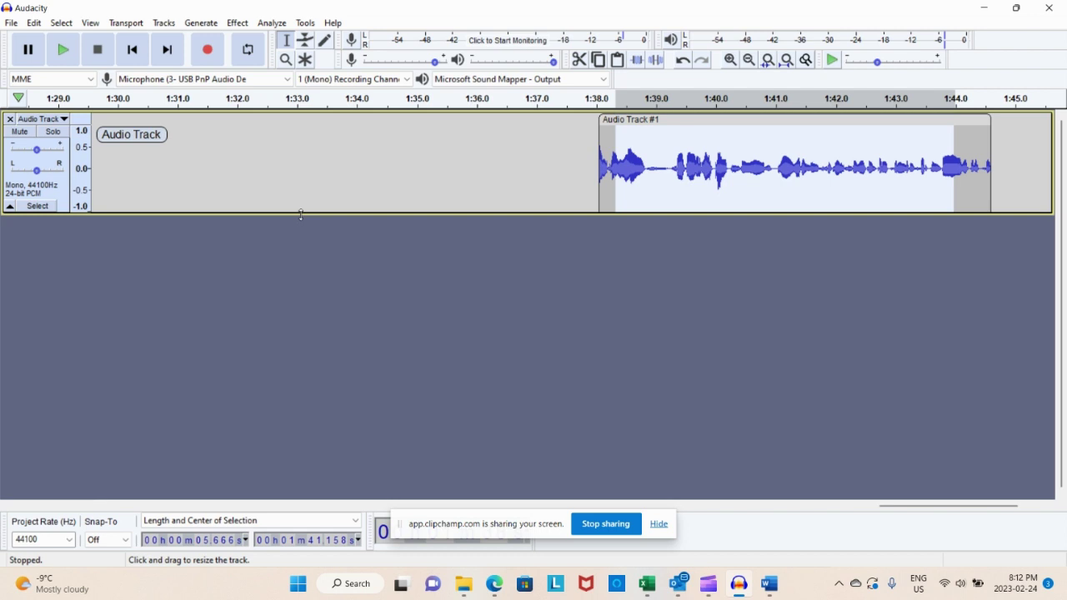
{"action": "left_click", "coordinate": [238, 23]}
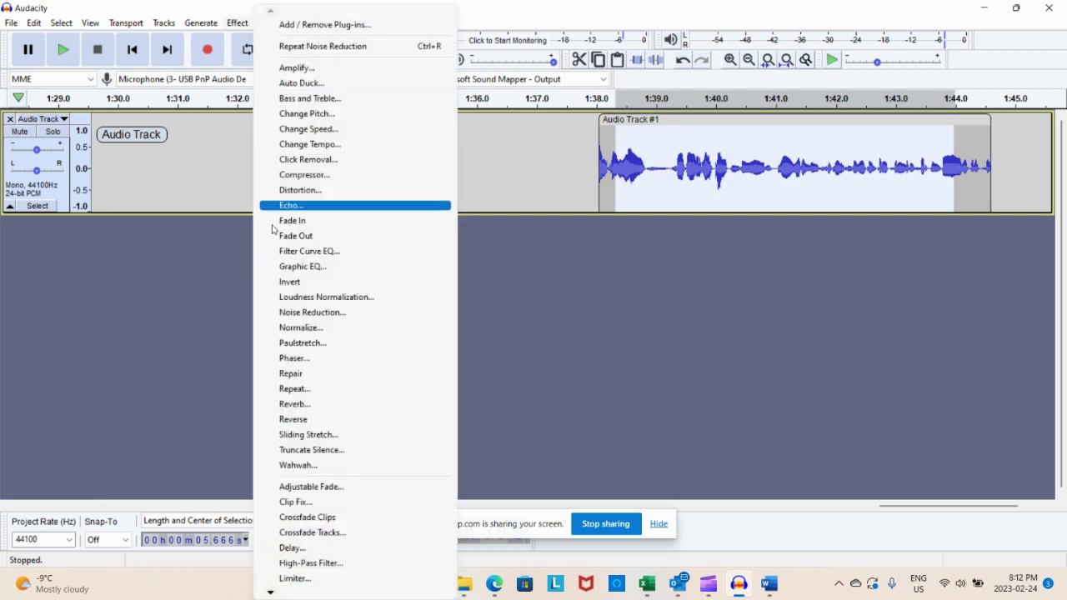
{"action": "left_click", "coordinate": [310, 329]}
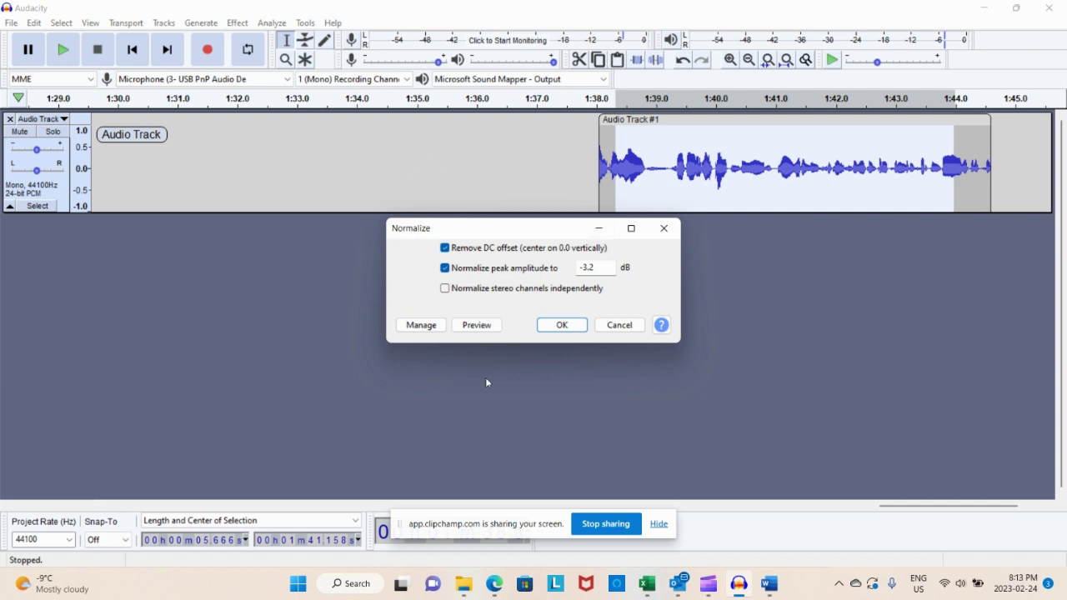
{"action": "left_click", "coordinate": [617, 325]}
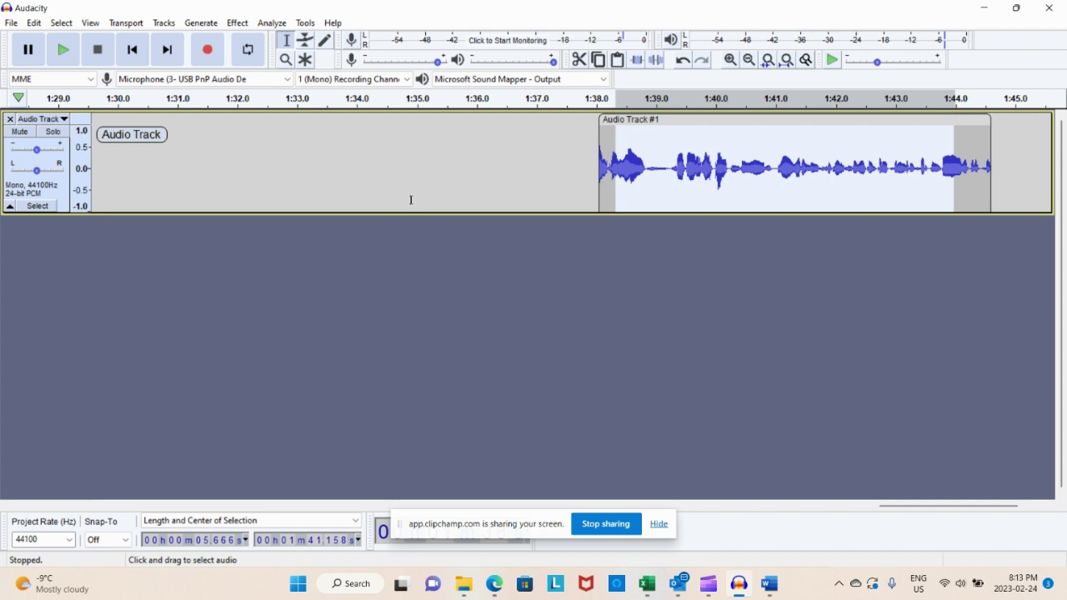
{"action": "left_click", "coordinate": [240, 23]}
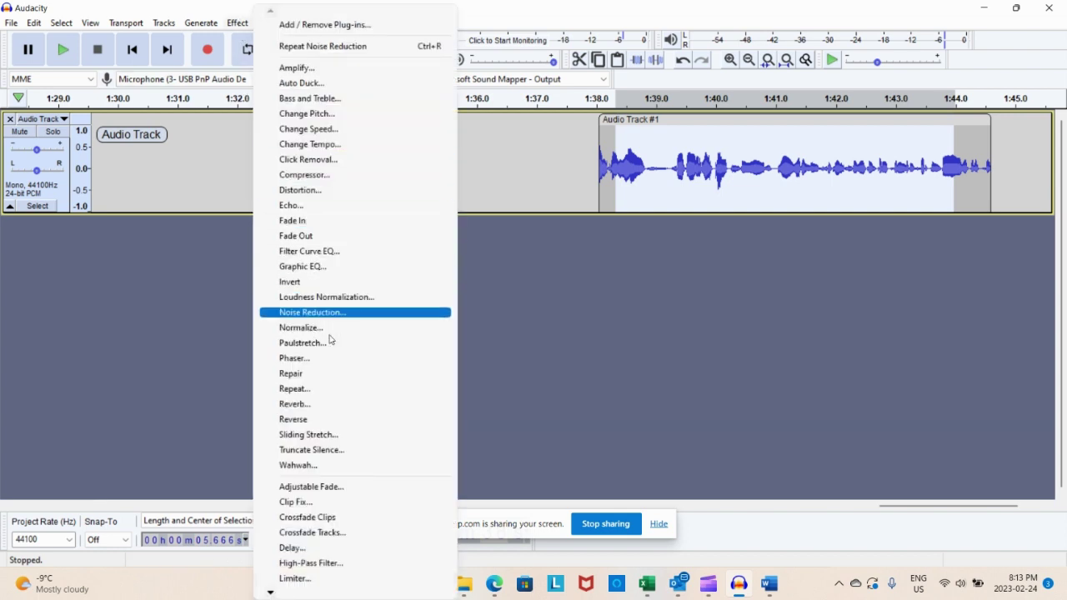
{"action": "left_click", "coordinate": [343, 404]}
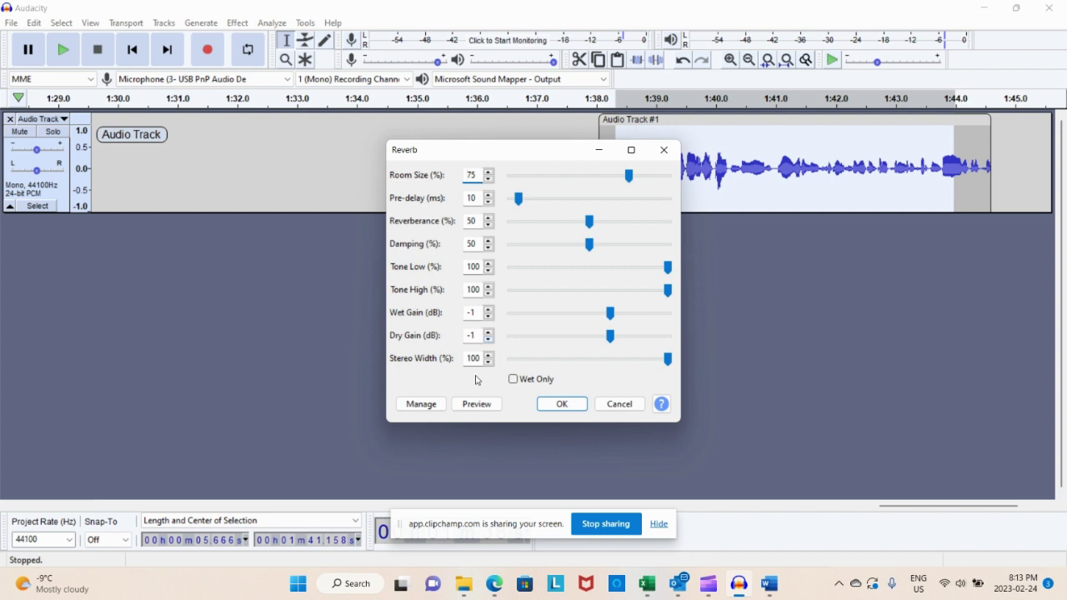
{"action": "left_click", "coordinate": [624, 406]}
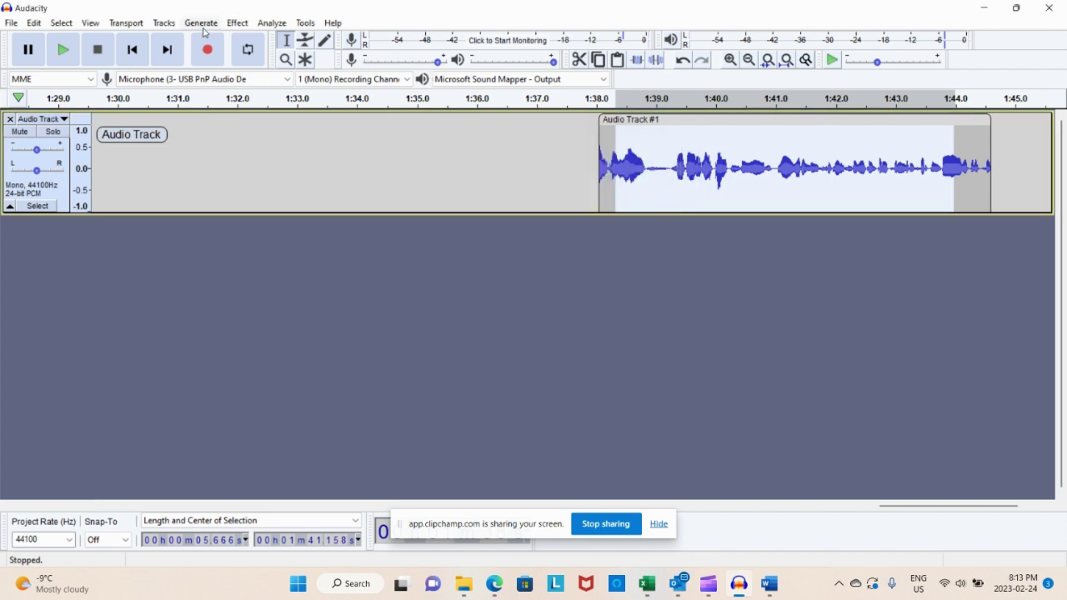
{"action": "left_click", "coordinate": [237, 23]}
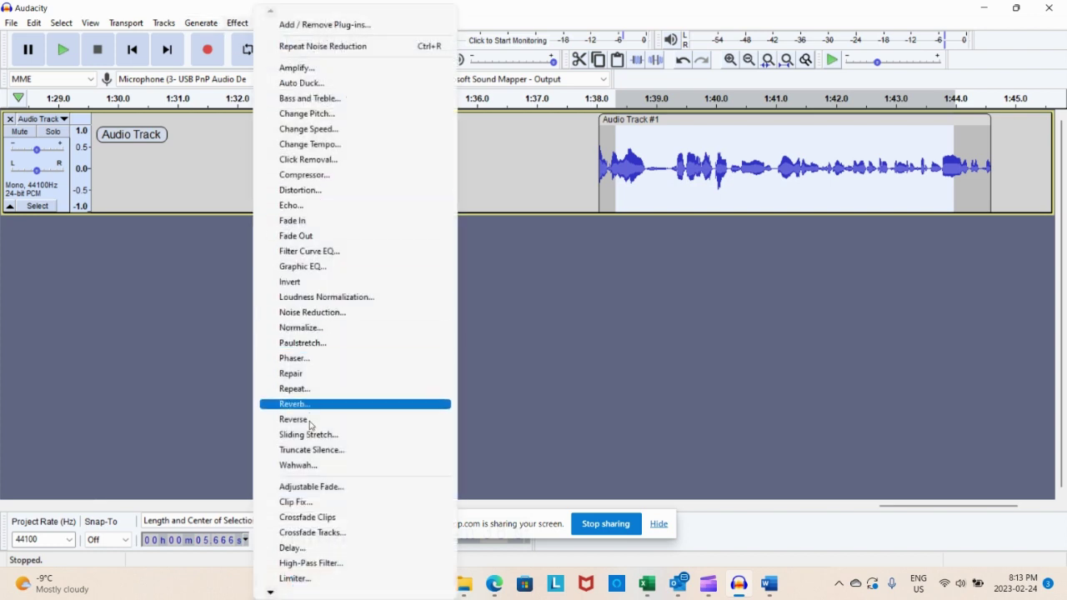
{"action": "left_click", "coordinate": [317, 467]}
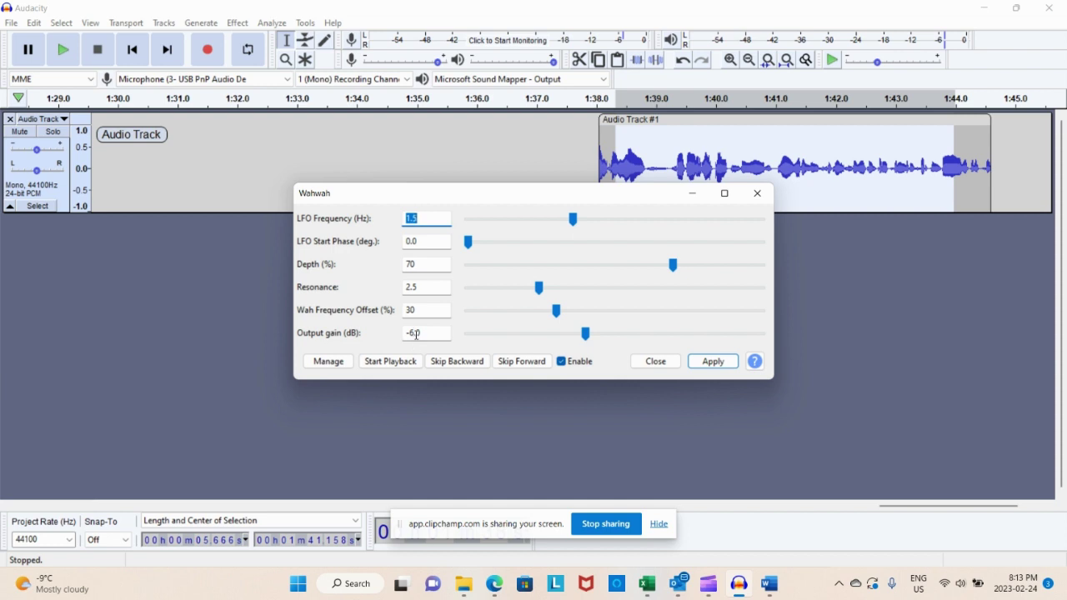
{"action": "left_click", "coordinate": [655, 362]}
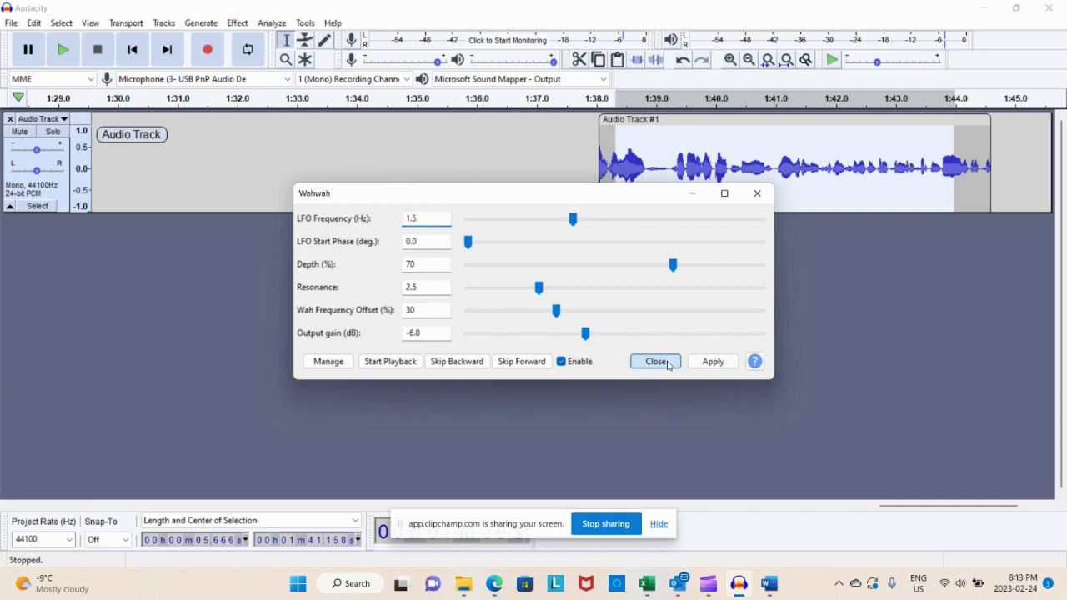
Apply a Hard Limit limiter with 4.00 dB input gain, -3.20 dB limit and 10 ms hold.
{"action": "left_click", "coordinate": [238, 22]}
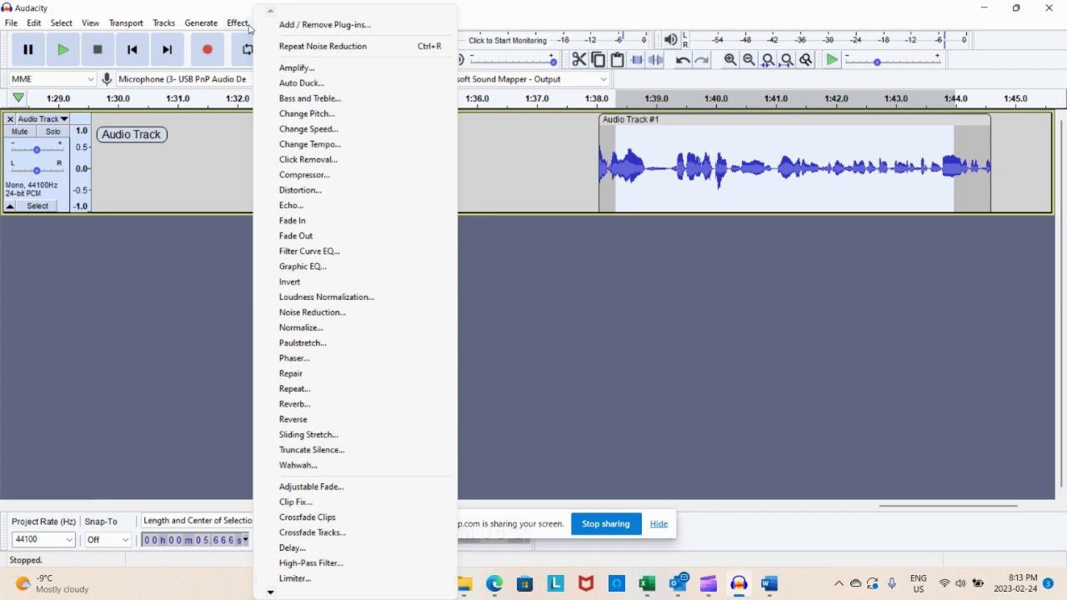
{"action": "left_click", "coordinate": [305, 581]}
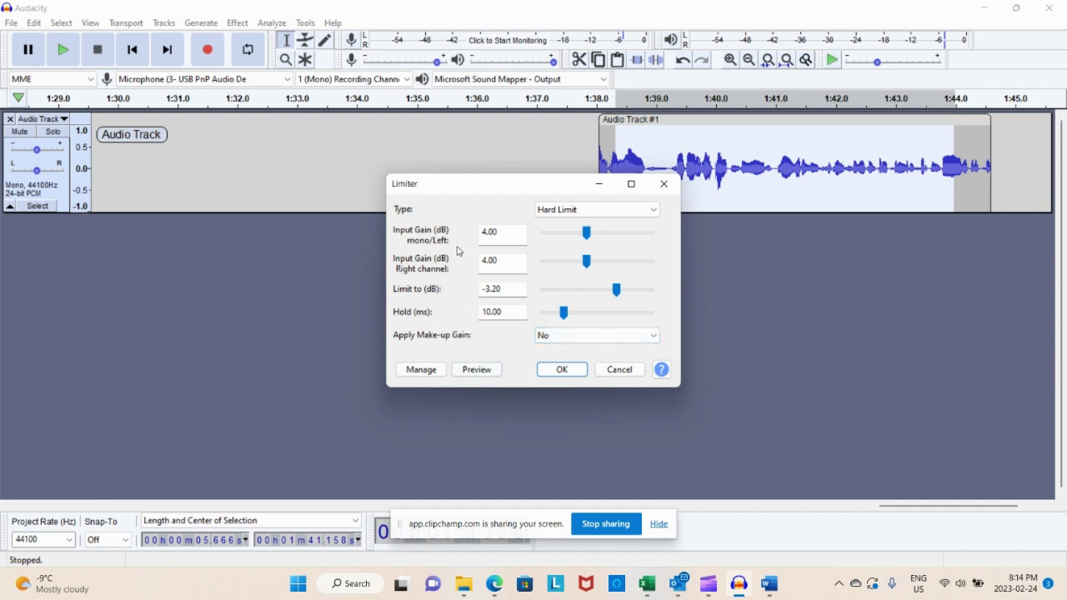
{"action": "left_click", "coordinate": [556, 368]}
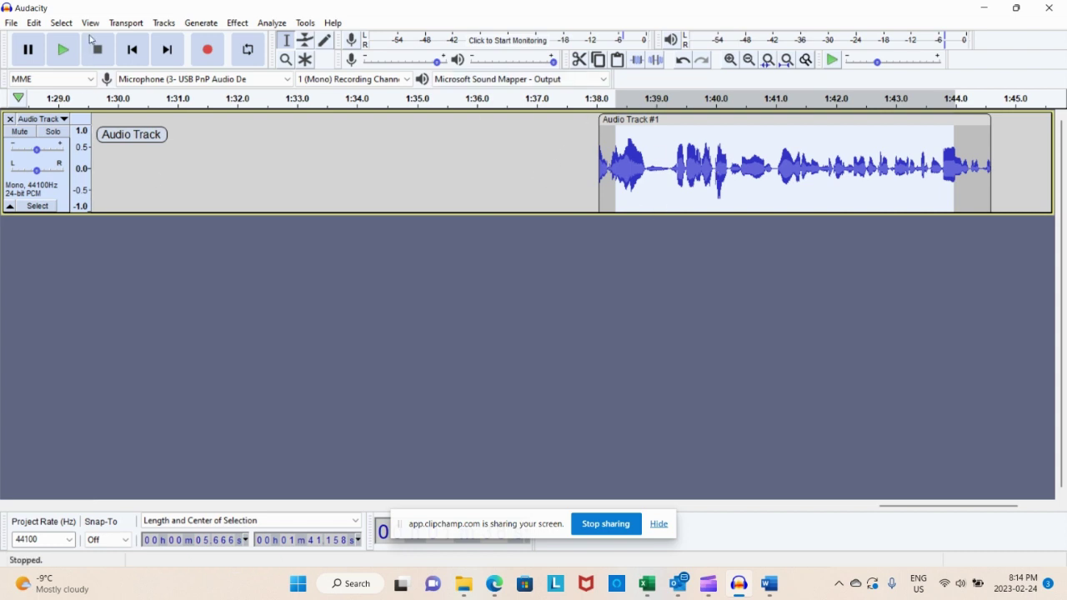
Show the Analyze menu listing Contrast, Plot Spectrum, Find Clipping and ACX Check.
{"action": "left_click", "coordinate": [267, 24]}
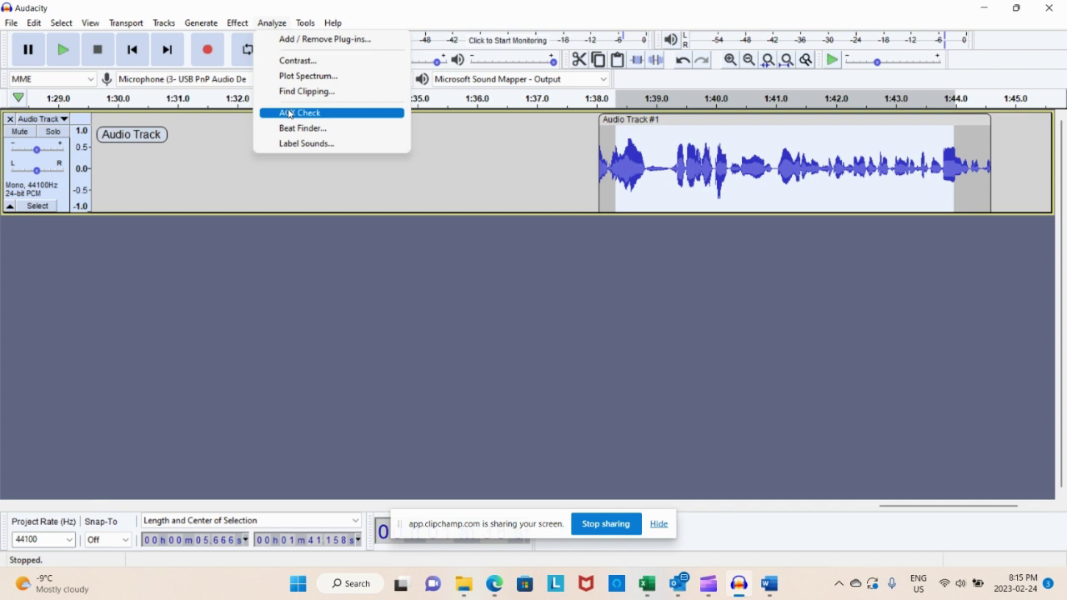
Close the Analyze menu and clear the clip selection, leaving the play position at 1:32.0.
{"action": "left_click", "coordinate": [234, 206]}
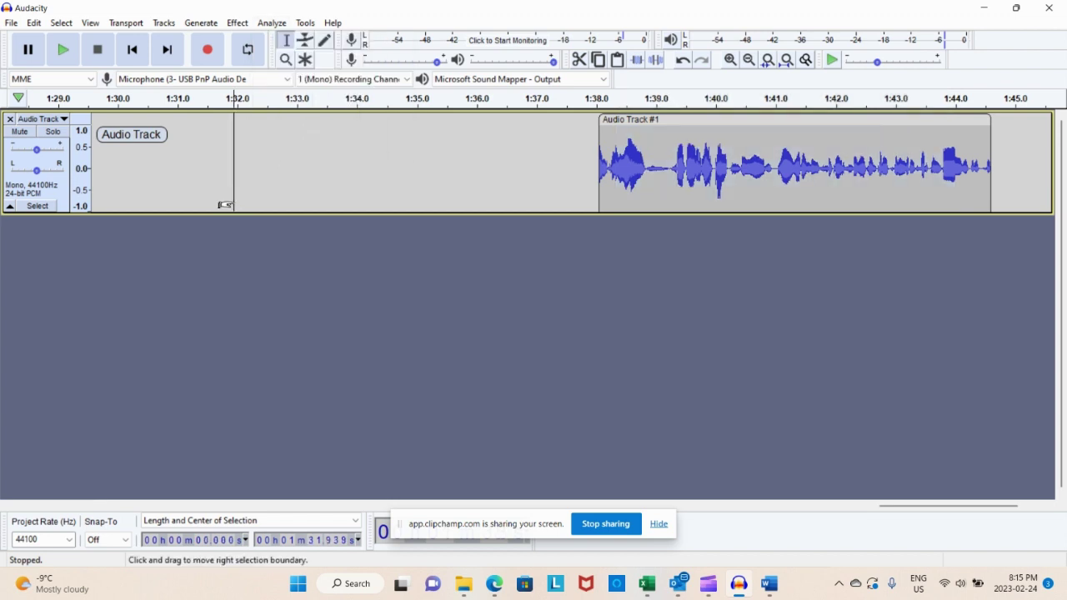